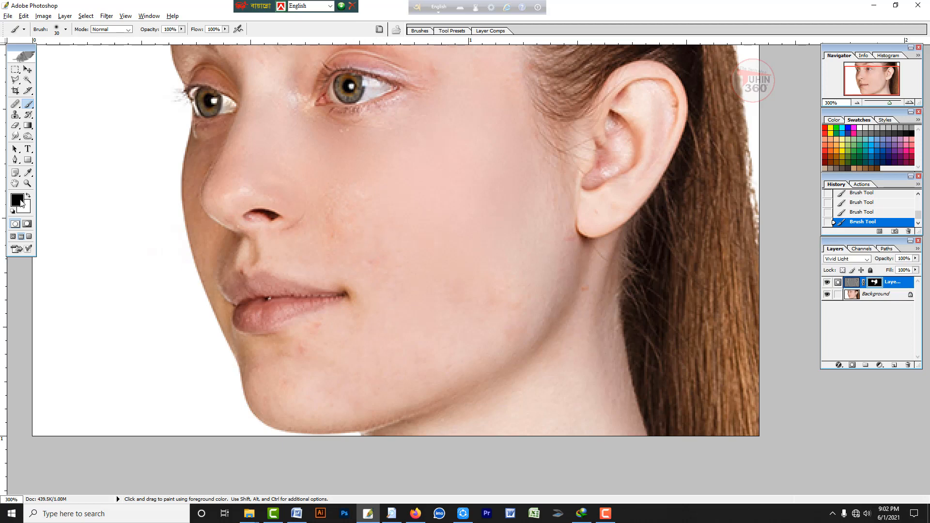
Paint white on the Vivid Light layer's mask over the chin and cheek to smooth the skin, undoing two strokes in between.
key("x")
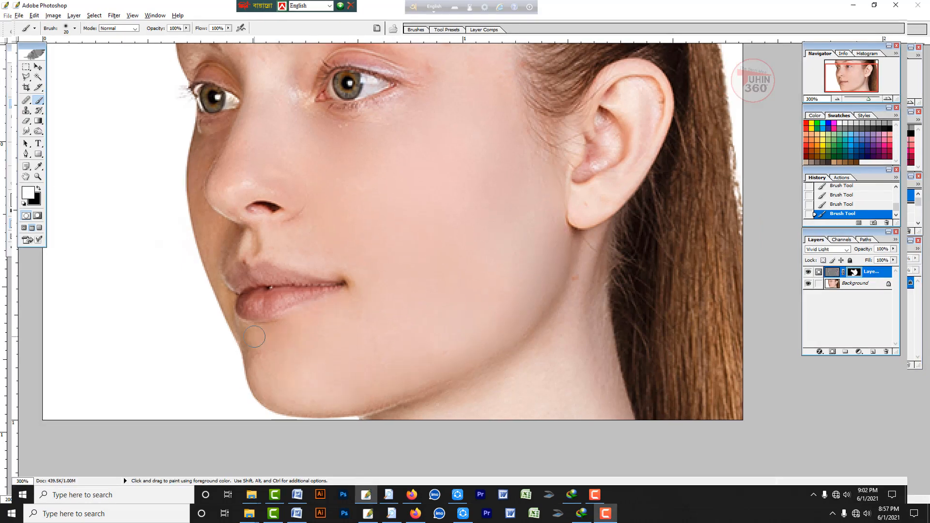
mouse_move(256, 336)
left_mouse_down()
mouse_move(352, 402)
mouse_move(245, 348)
mouse_move(342, 401)
mouse_move(206, 292)
mouse_move(193, 147)
mouse_move(237, 326)
left_mouse_up()
key("ctrl+alt+z")
key("ctrl+alt+z")
key("[")
key("]")
left_click_drag(365, 298, 361, 247)
key("]")
Paint black on the layer mask with a smaller brush at the corner of the mouth to restore its detail.
key("x")
key("[")
key("[")
key("[")
key("[")
left_click_drag(347, 284, 340, 284)
Paint white on the layer mask with a 40 px brush over the upper cheek to smooth the skin.
key("x")
key("]")
key("]")
key("]")
key("]")
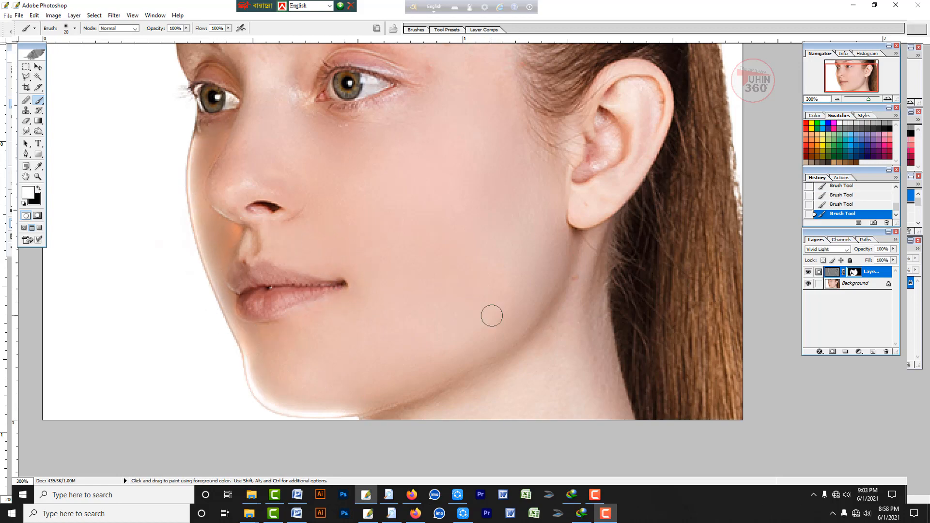
left_click_drag(298, 123, 312, 276)
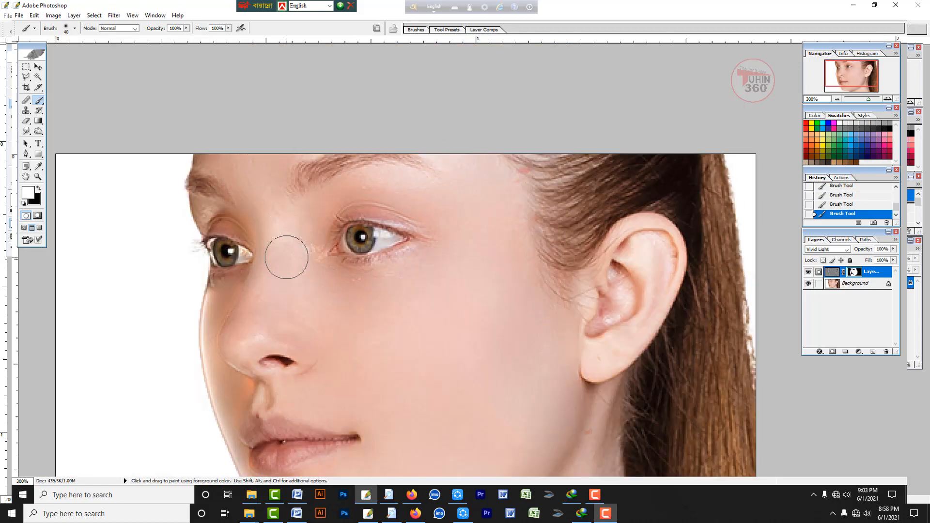
scroll(363, 276, "down", 5)
left_click_drag(442, 297, 415, 343)
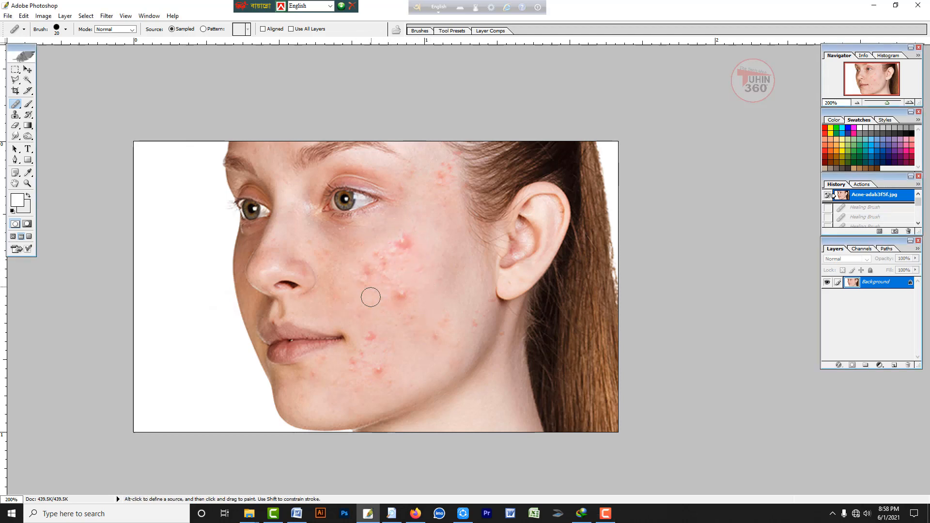
With the Healing Brush, sample clean skin on the cheek and heal the red blemishes on the upper cheek below the eye.
left_click(16, 106)
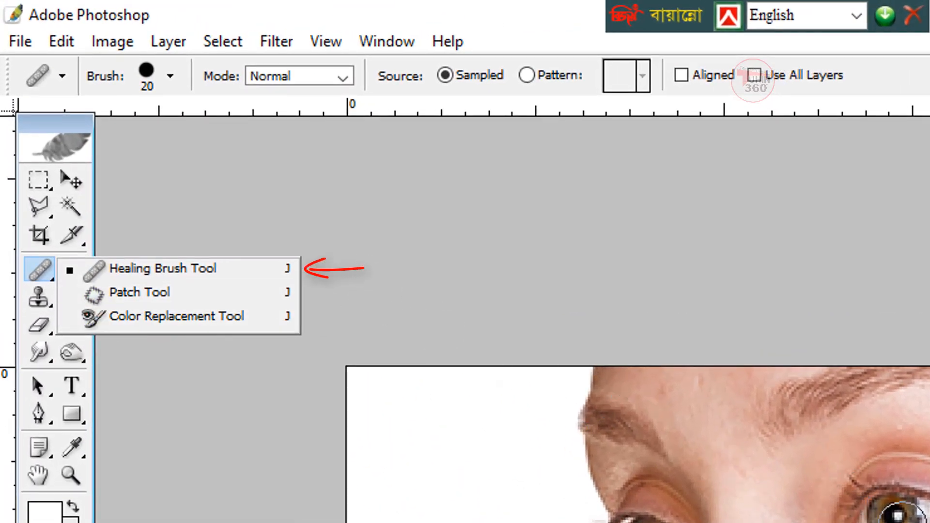
left_click(190, 371)
left_click(52, 274)
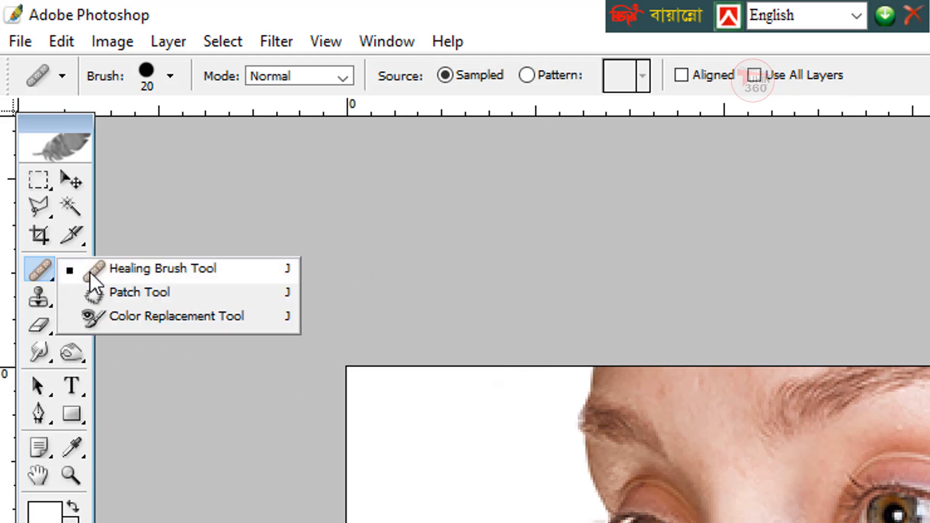
left_click(167, 270)
left_click(399, 259, "ctrl")
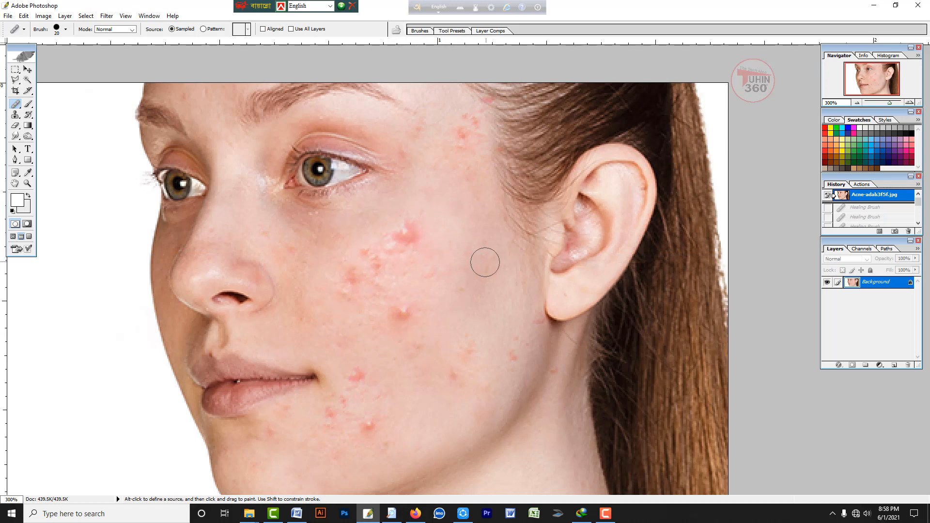
key("alt")
left_click(408, 222)
left_click(406, 232)
left_click(400, 238)
left_click(390, 239)
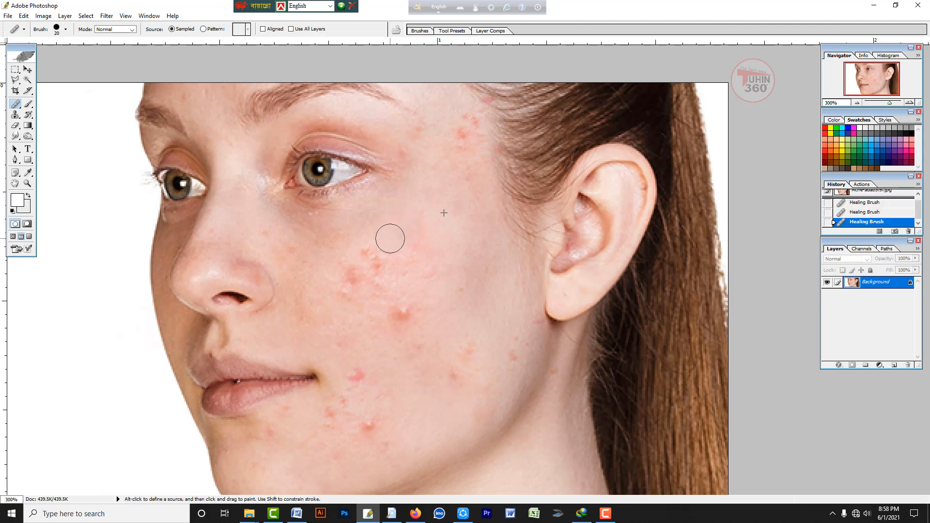
left_click(379, 271)
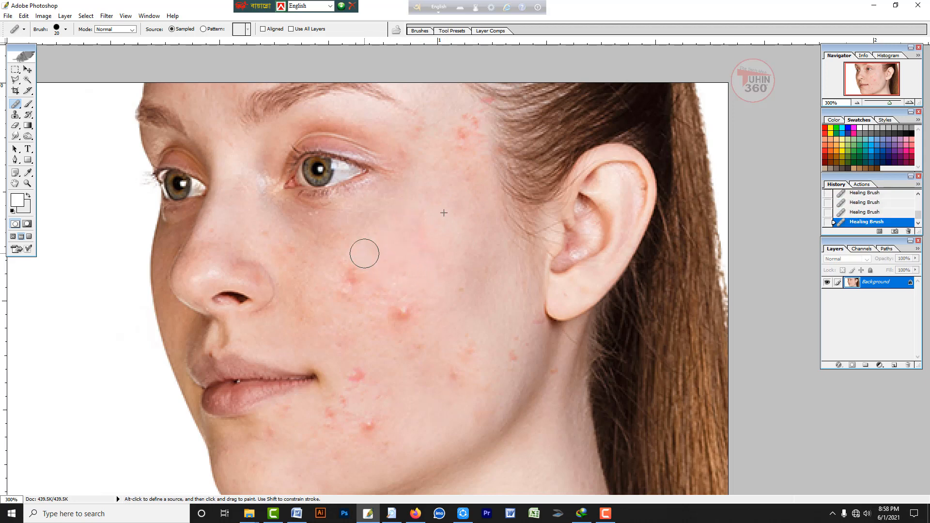
Heal the cluster of red spots in the middle of the cheek beside the nose.
left_click(365, 253)
left_click(360, 276)
left_click(352, 285)
left_click(346, 293)
left_click(347, 274)
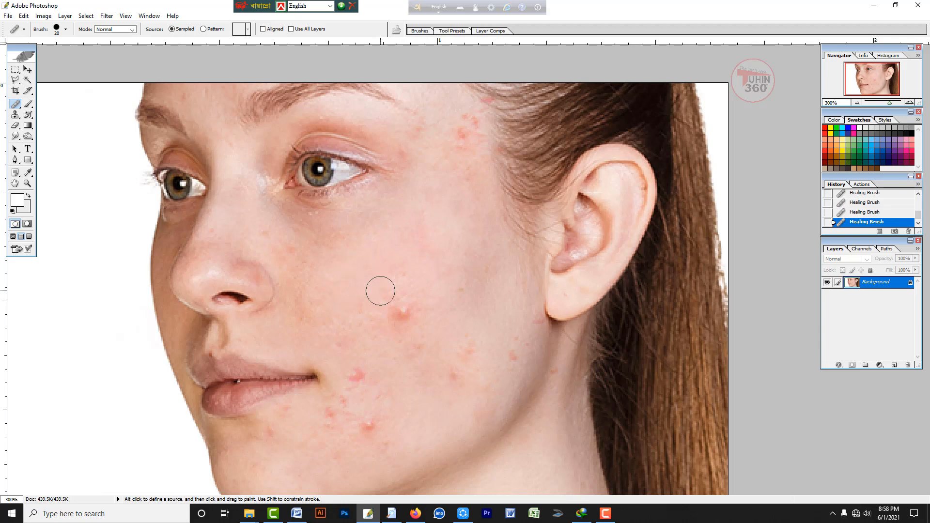
Heal the large pimple and the scattered spots on the lower cheek toward the jaw.
left_click(406, 311)
left_click(425, 288)
left_click(461, 354)
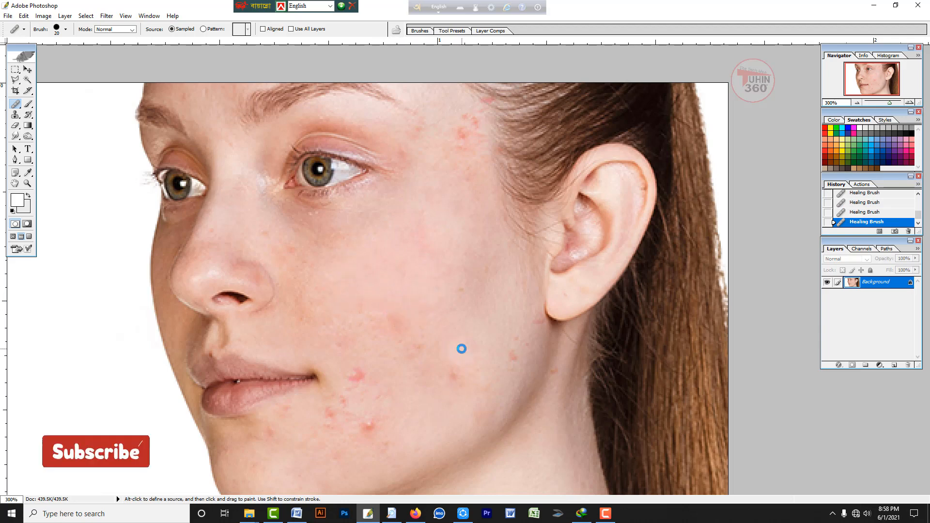
left_click(446, 373)
left_click(418, 351)
left_click(397, 327)
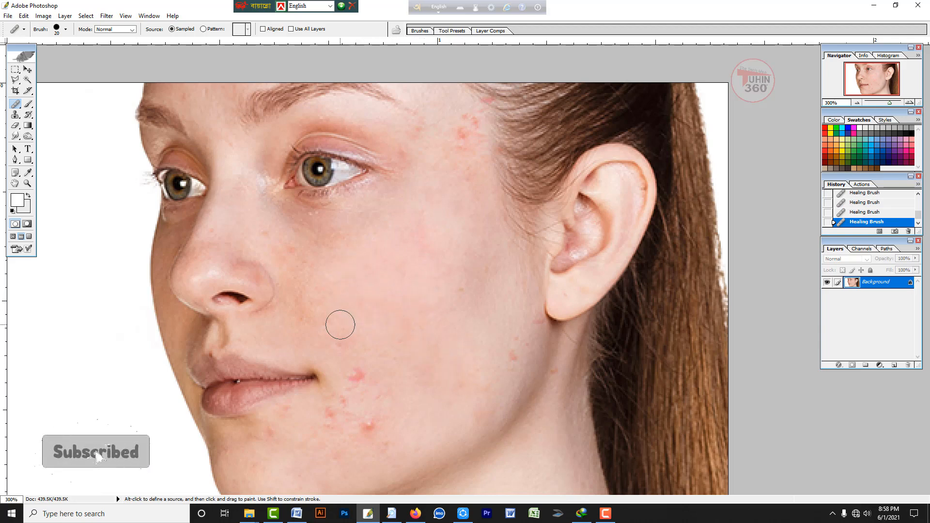
Heal the red spots beside the corner of the mouth and above the jawline.
key("space")
left_click_drag(379, 369, 385, 284)
left_click(359, 293)
left_click(347, 318)
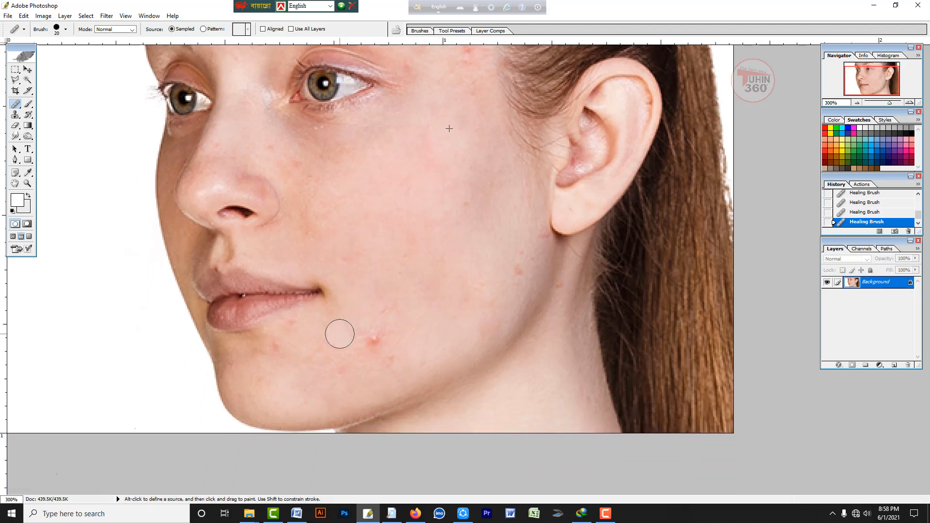
left_click(339, 335)
left_click(372, 340)
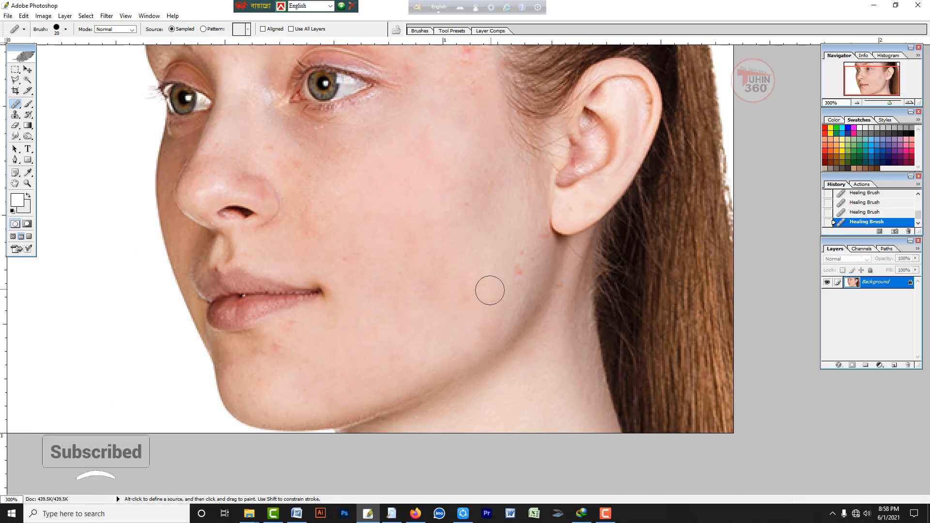
Set the Healing Brush diameter to 14 px and heal the remaining spots on the jaw below the ear and on the temple.
key("bracketleft")
right_click(447, 242)
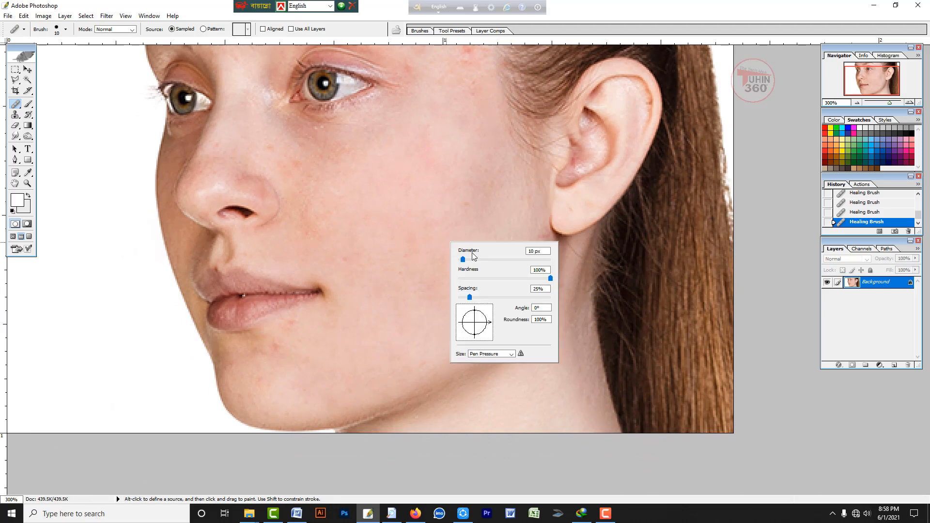
right_click(391, 238)
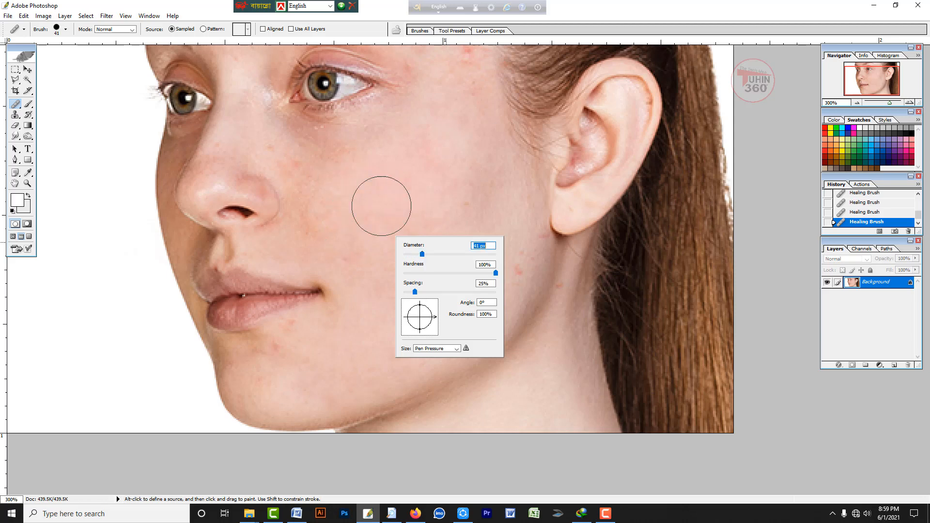
left_click(518, 256)
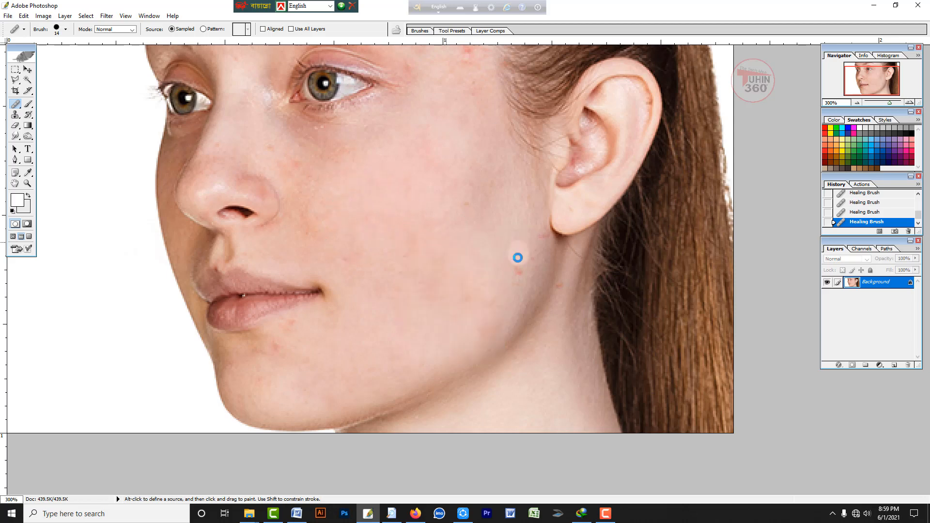
left_click(515, 274)
key("space")
left_click_drag(446, 159, 486, 275)
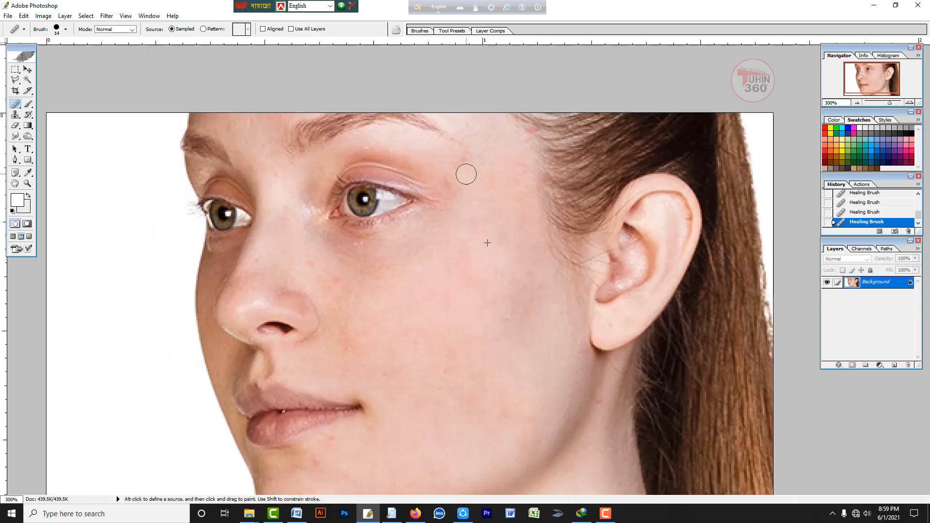
key("ctrl+minus")
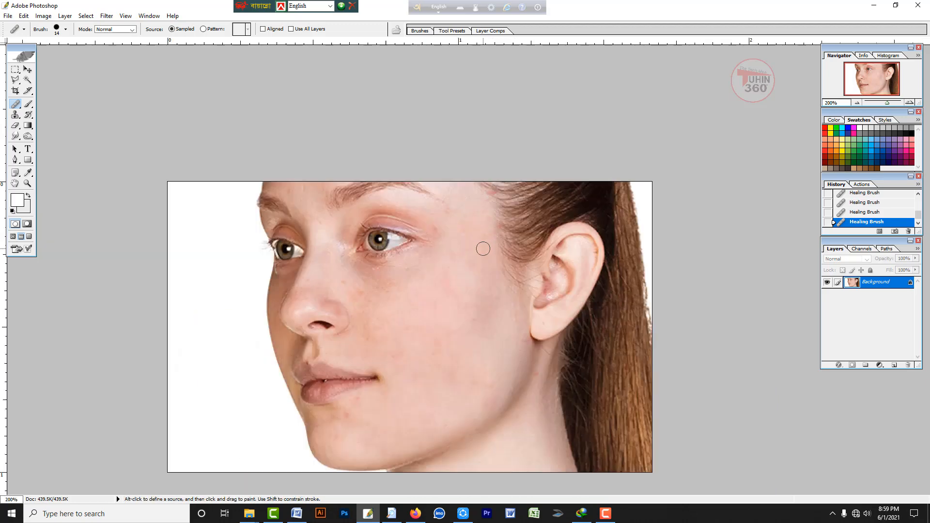
Duplicate the retouched Background layer.
key("space")
left_click_drag(479, 363, 505, 325)
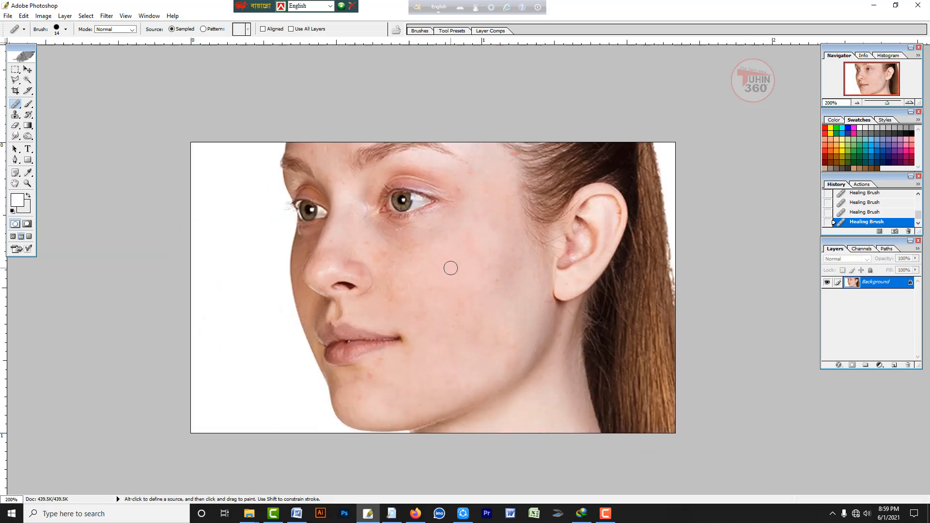
key("space")
left_click_drag(494, 293, 494, 285)
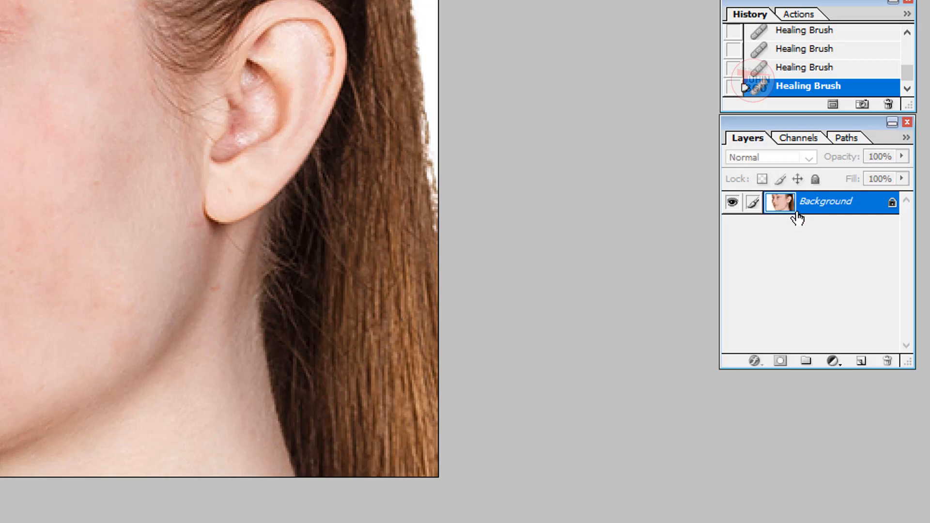
key("ctrl+j")
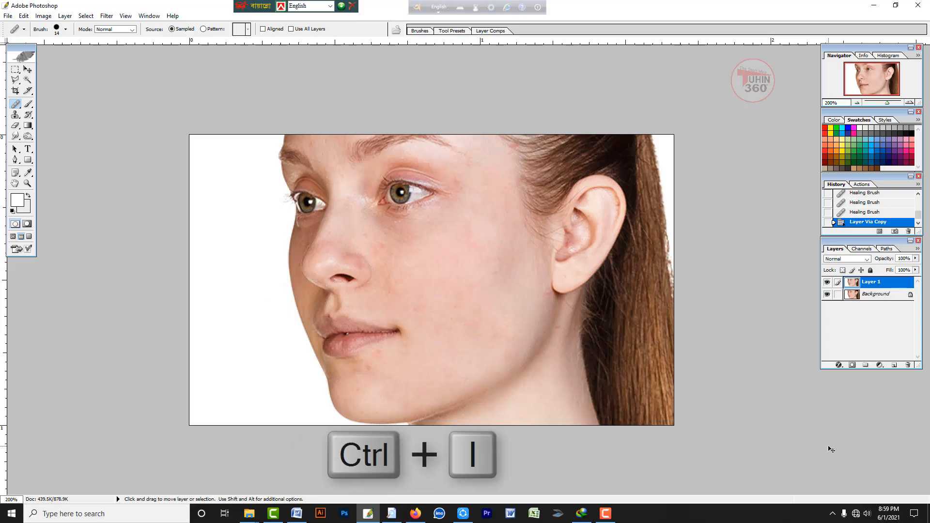
Invert the colours of the duplicated layer and set its blending mode to Vivid Light.
key("ctrl+i")
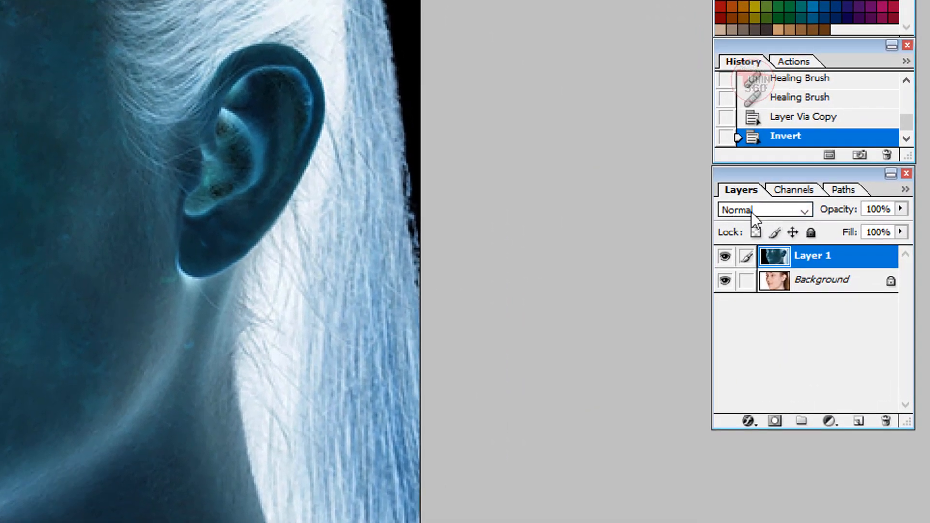
left_click(751, 211)
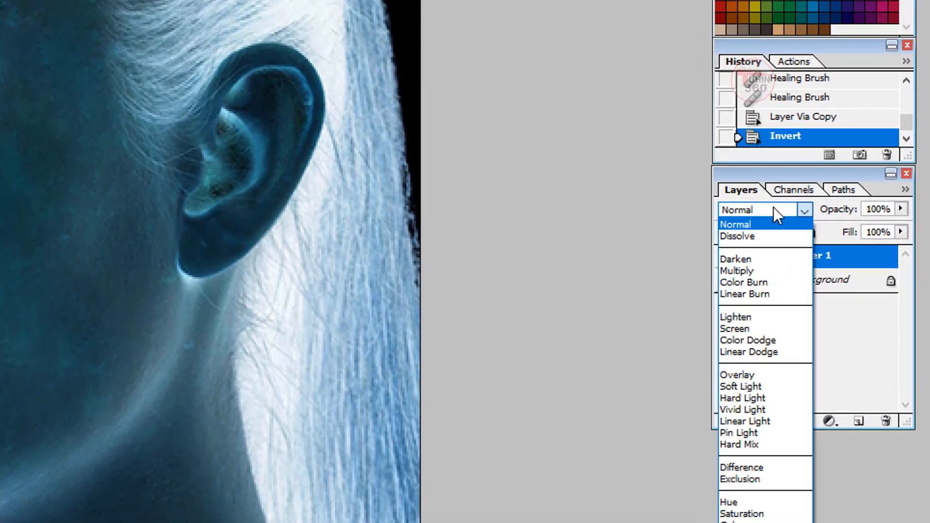
left_click(741, 409)
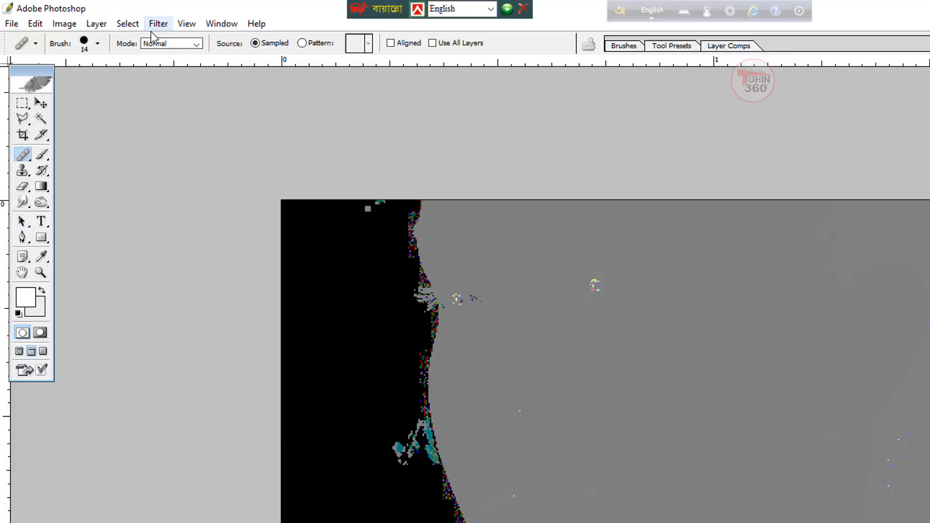
Apply a High Pass filter with a radius of 10.5 pixels to the inverted layer.
left_click(103, 17)
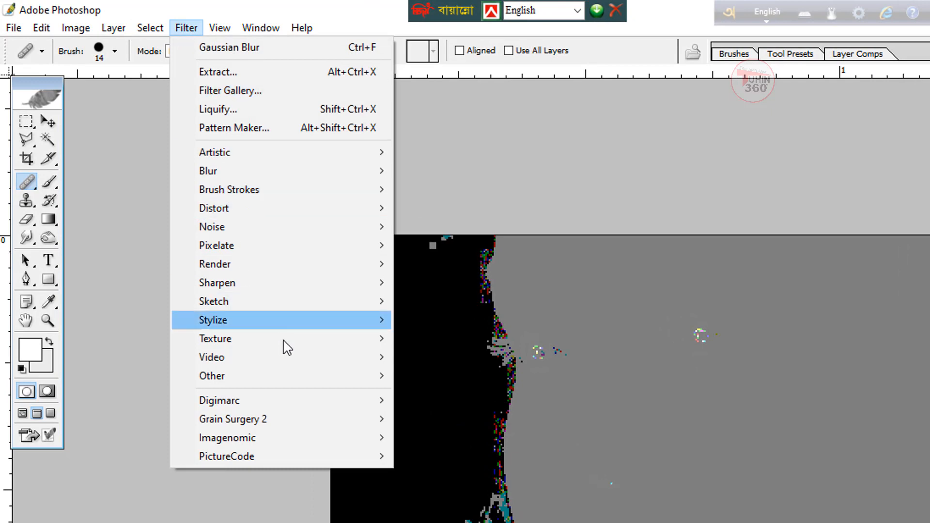
mouse_move(245, 377)
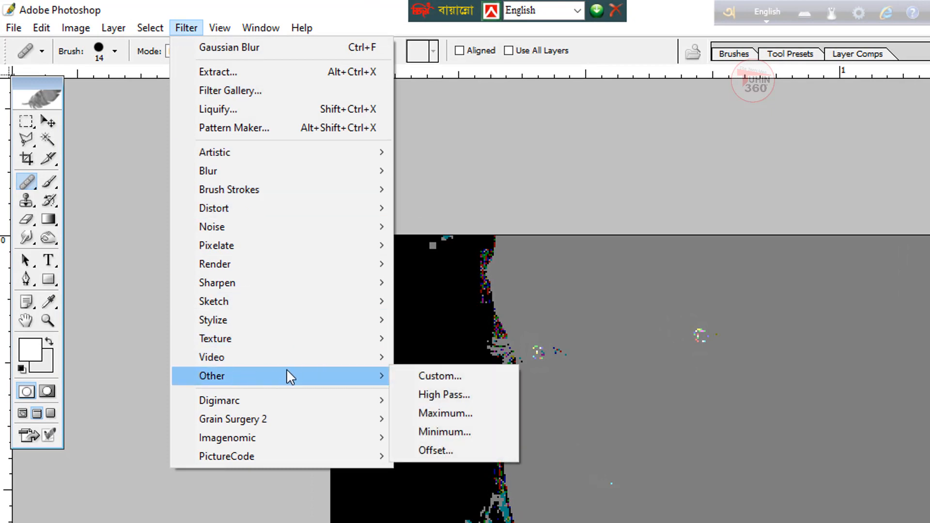
left_click(468, 395)
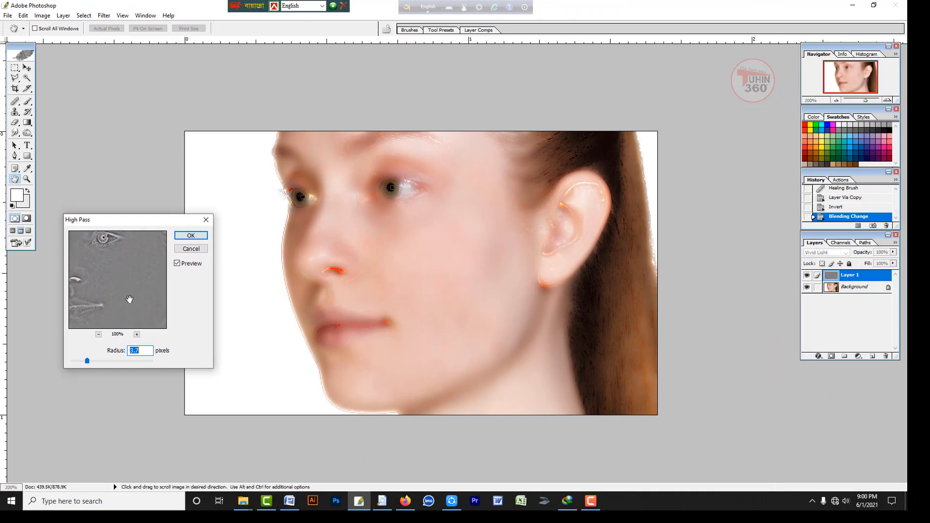
left_click_drag(88, 360, 93, 362)
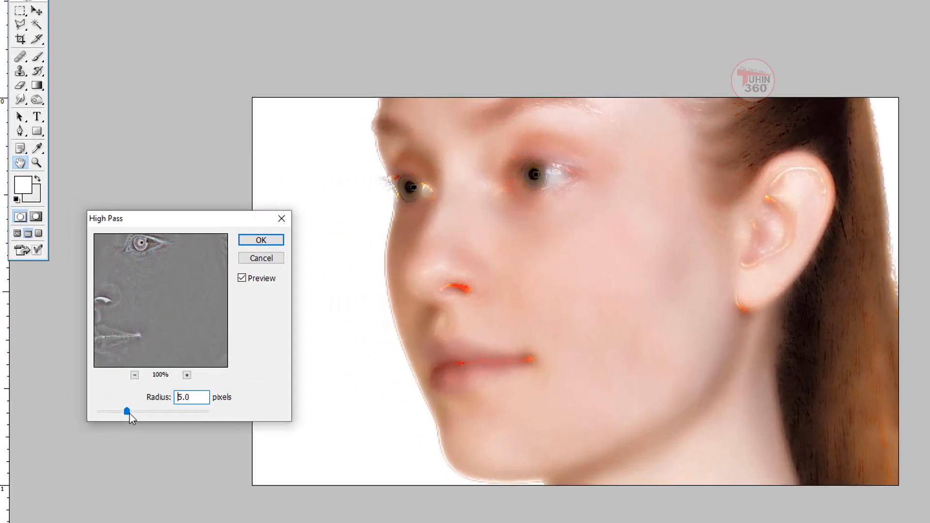
left_click_drag(129, 414, 150, 428)
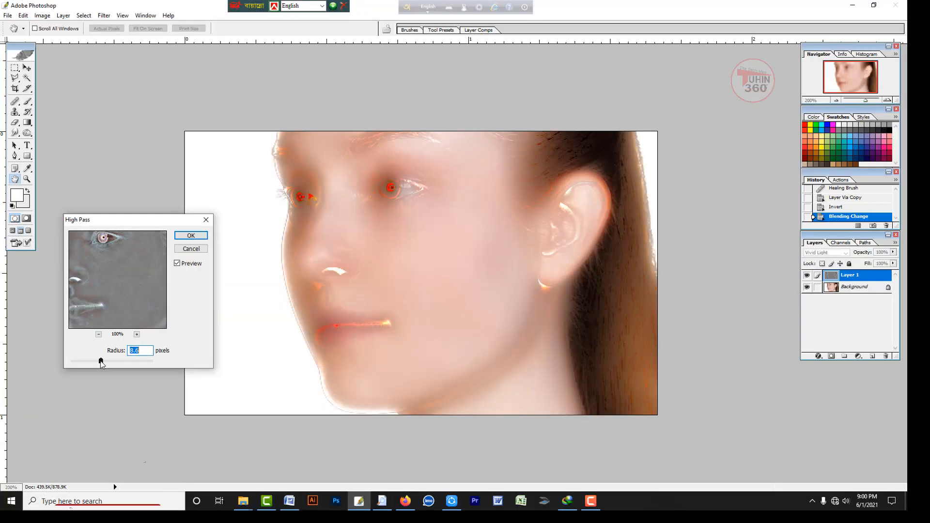
left_click_drag(101, 361, 104, 361)
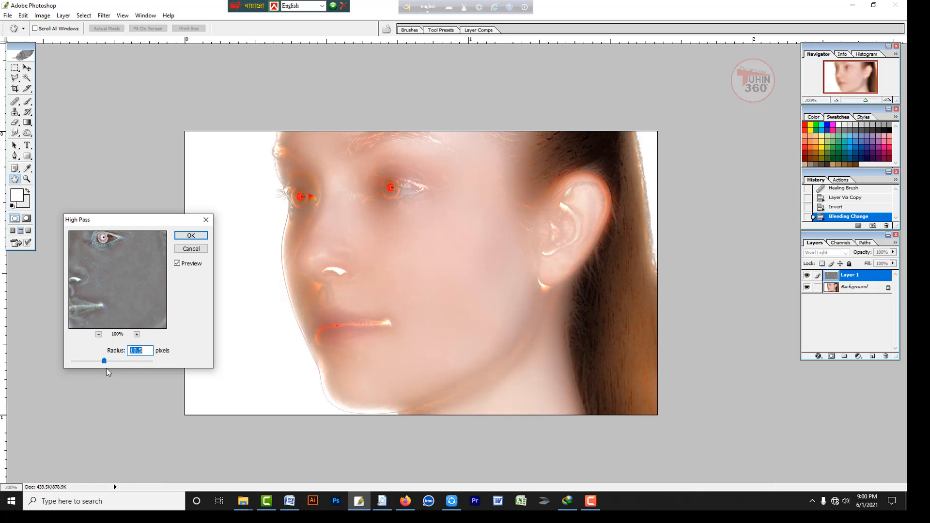
left_click(188, 235)
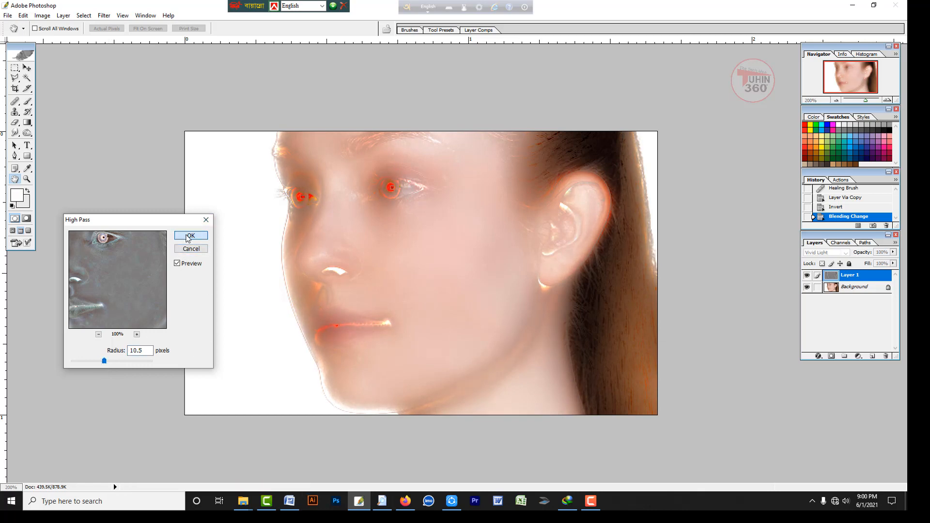
Apply a Gaussian Blur with a radius of 0.4 pixels to the high-pass layer.
left_click(104, 15)
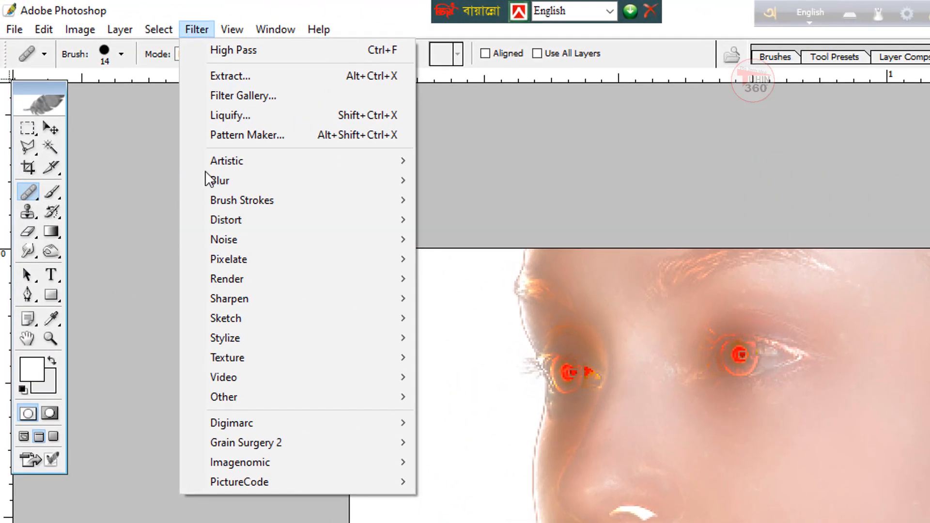
mouse_move(247, 180)
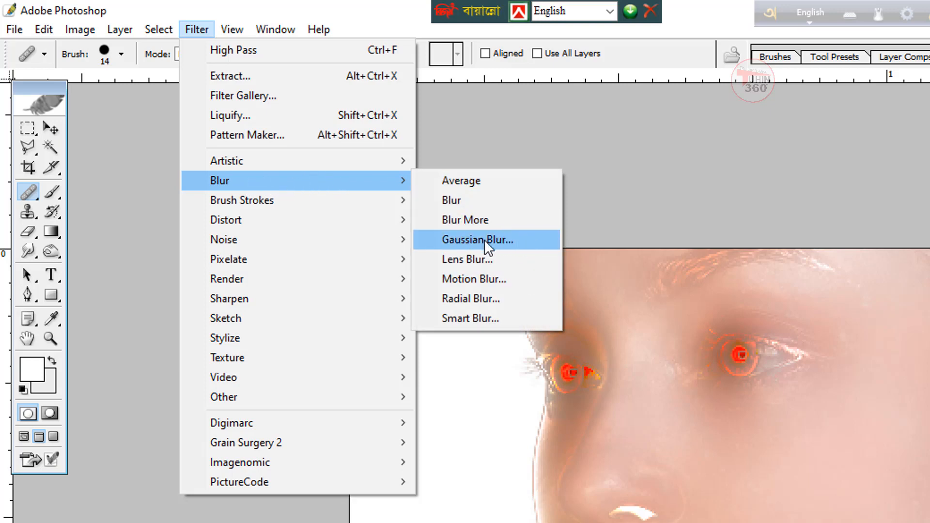
left_click(505, 239)
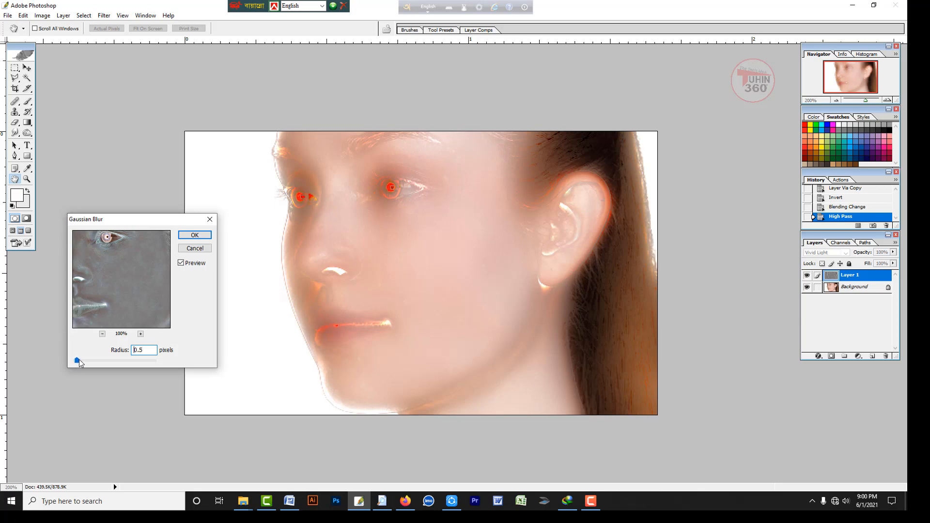
left_click_drag(95, 363, 75, 360)
left_click_drag(79, 362, 76, 362)
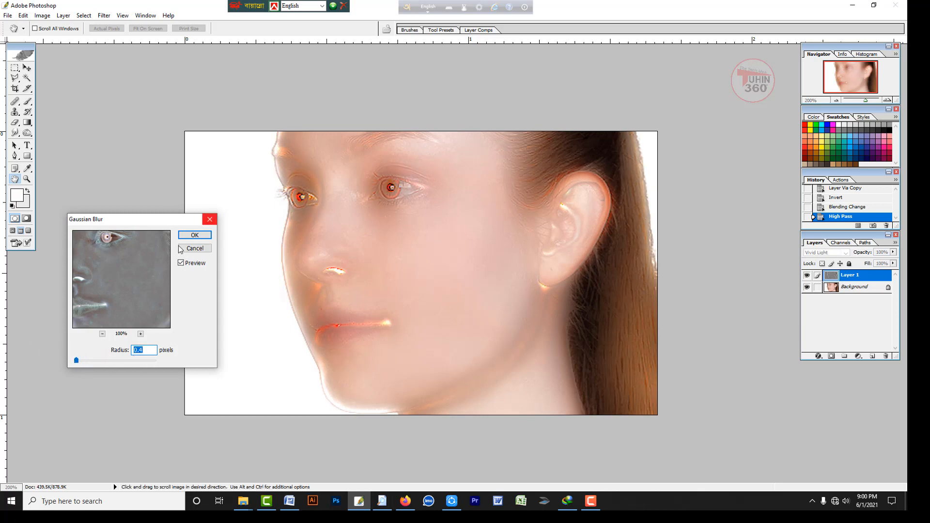
left_click(193, 236)
Add a black layer mask to the Vivid Light layer so that its effect is hidden.
key("j")
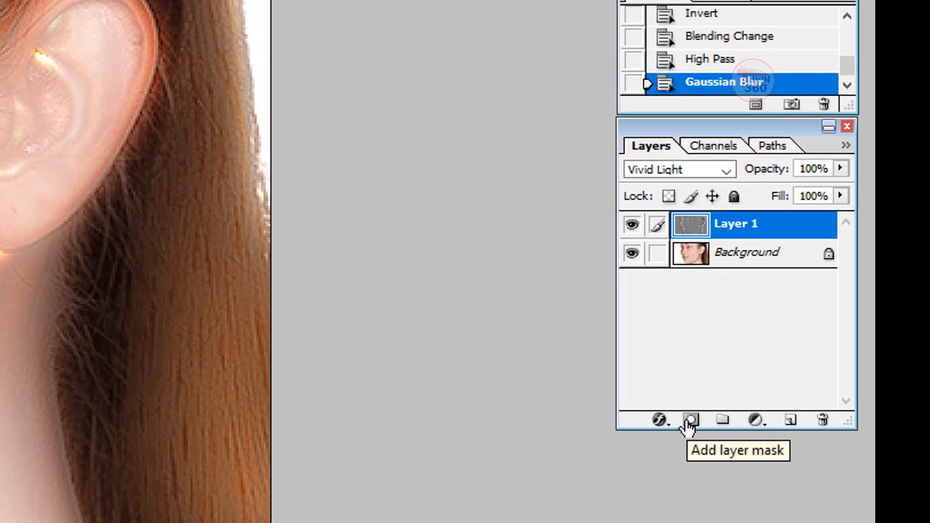
key("alt")
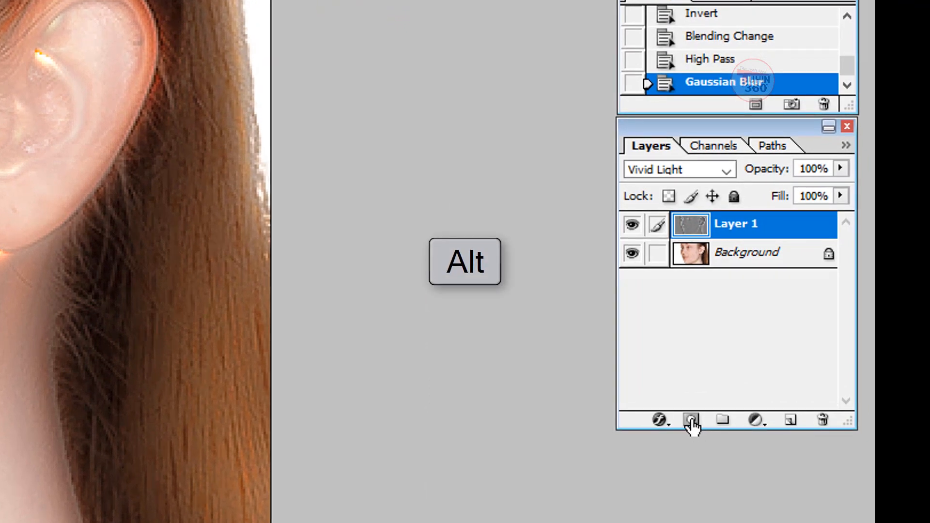
left_click(691, 422, "alt")
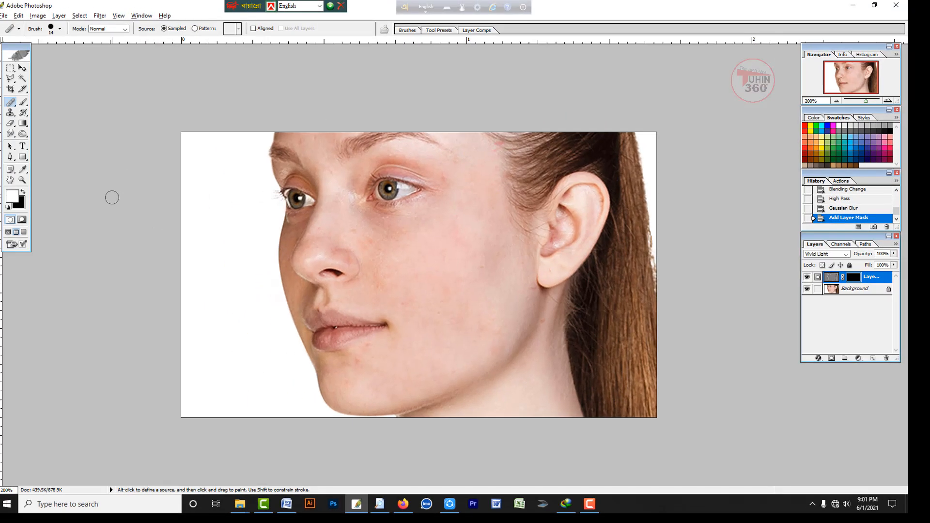
With the 60 px Brush tool, paint white on the layer mask over the cheek between the eye and the ear.
left_click(23, 101)
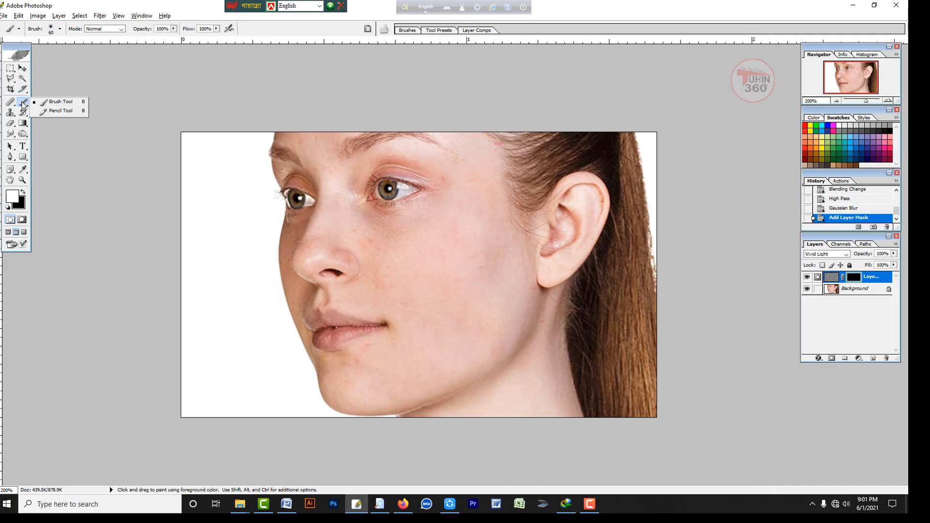
left_click(60, 103)
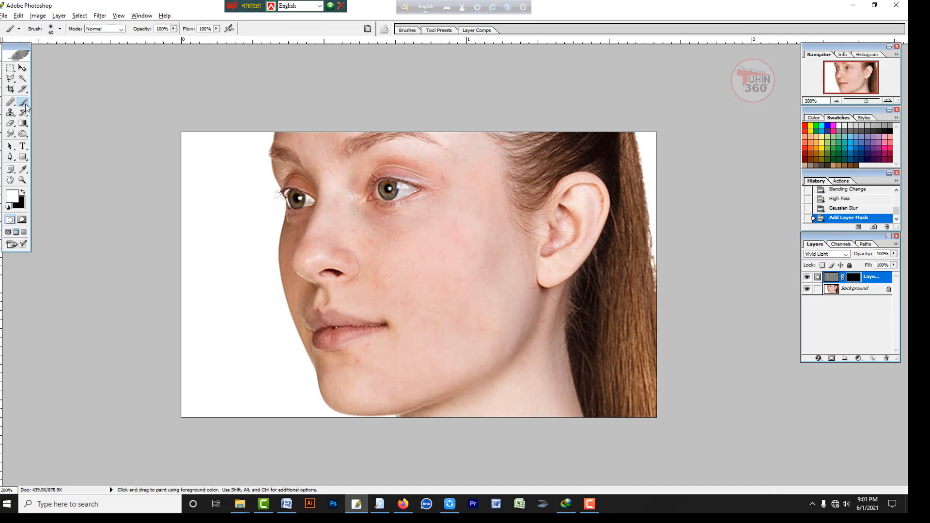
key("b")
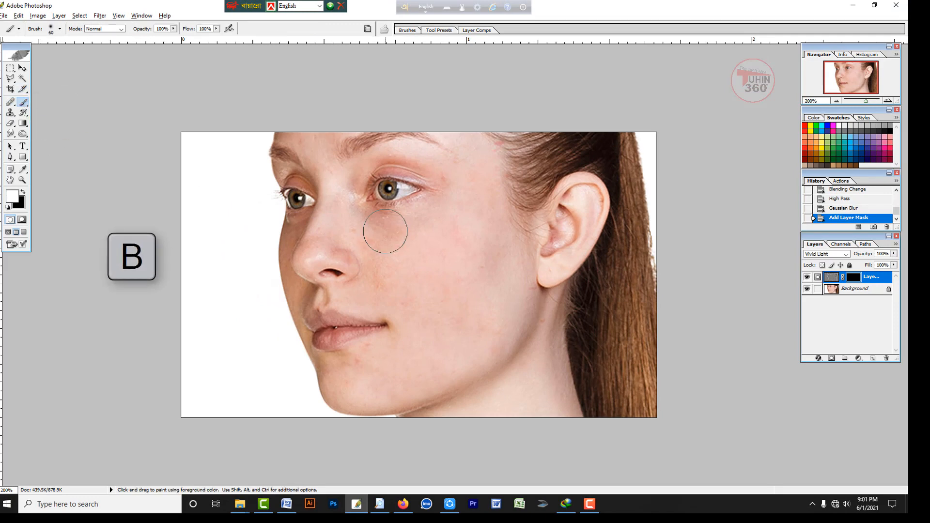
right_click(24, 103)
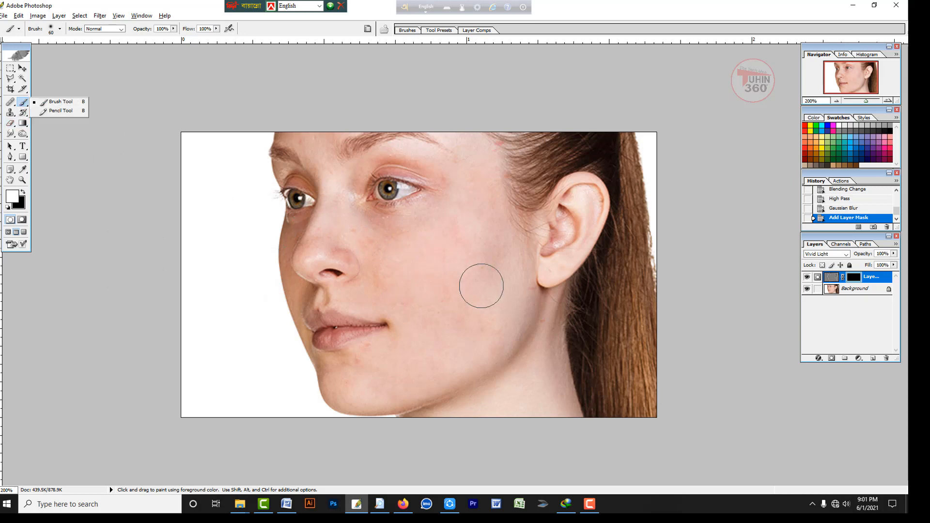
left_click(86, 228)
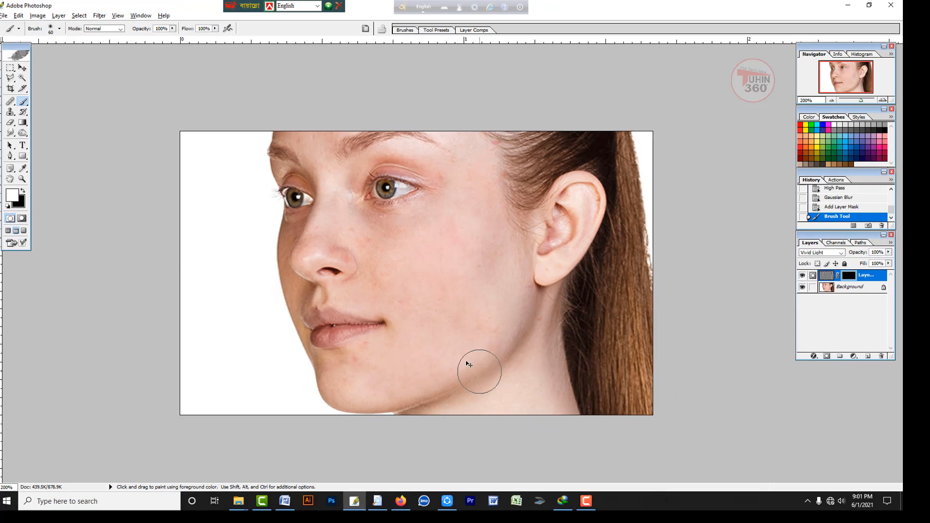
key("ctrl+plus")
left_click_drag(453, 299, 451, 313)
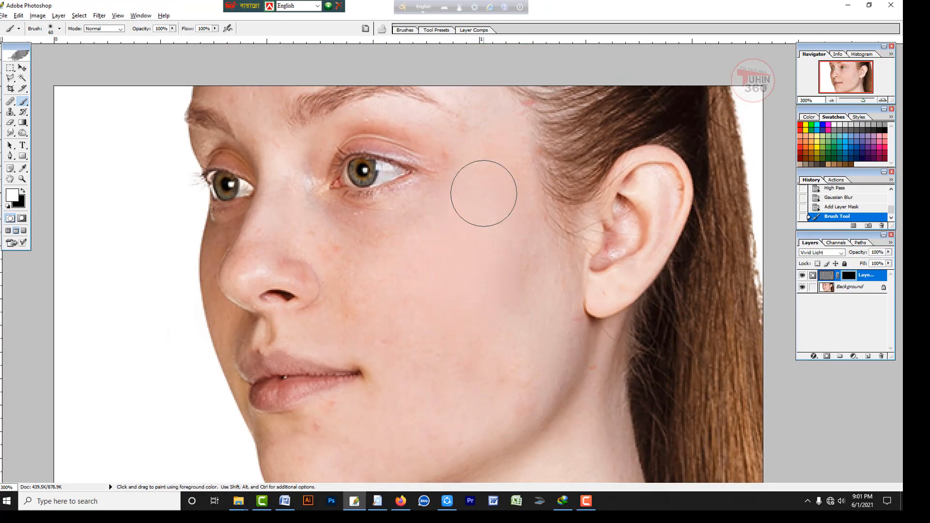
mouse_move(484, 194)
left_mouse_down()
mouse_move(472, 292)
mouse_move(474, 314)
mouse_move(494, 226)
mouse_move(502, 256)
mouse_move(491, 332)
mouse_move(479, 273)
left_mouse_up()
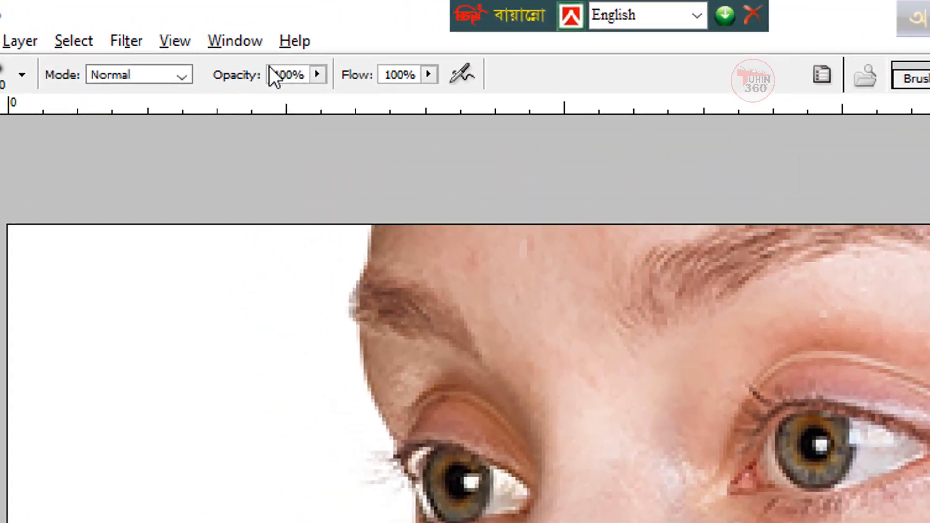
Keep the brush opacity and flow at 100% and paint white on the mask over the cheek beside the nose and under the eye.
left_click(317, 75)
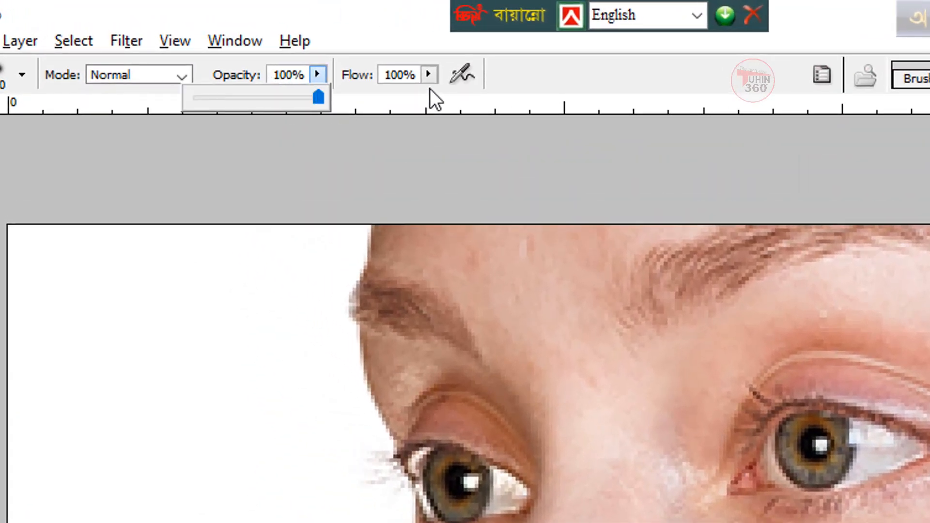
left_click(428, 74)
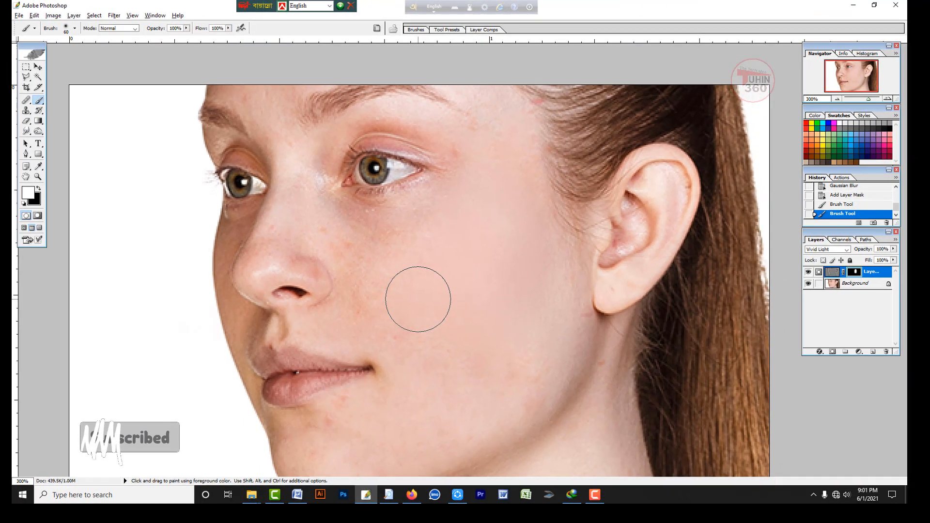
left_click(418, 299)
left_click_drag(460, 282, 436, 193)
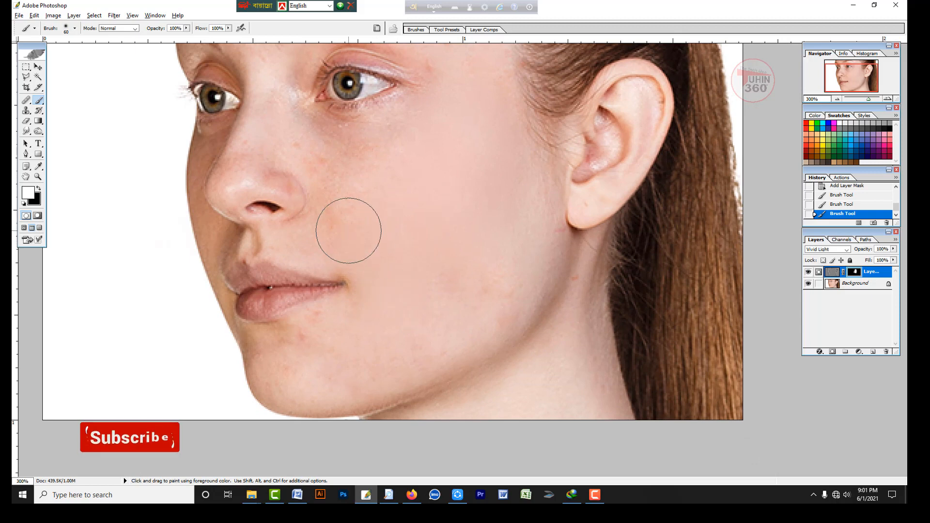
mouse_move(334, 171)
left_mouse_down()
mouse_move(393, 178)
mouse_move(359, 164)
mouse_move(399, 164)
left_mouse_up()
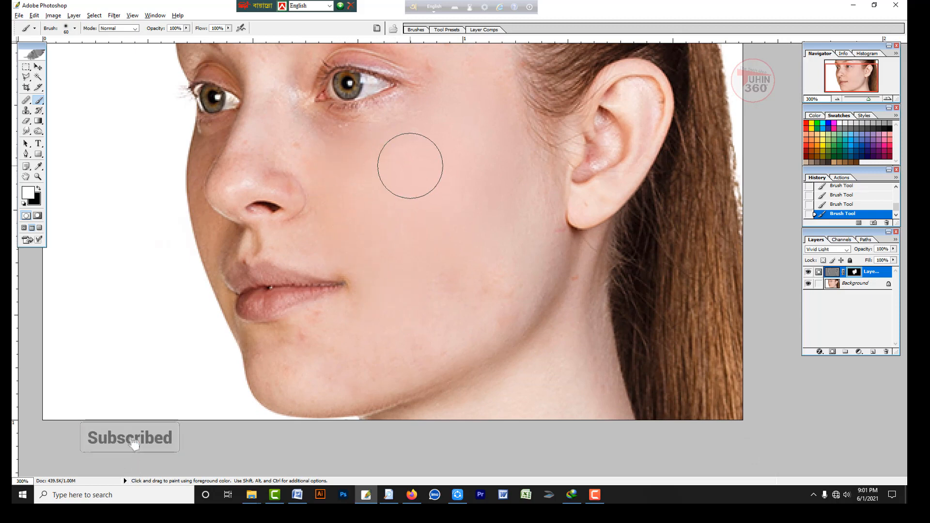
Reduce the brush to 40 px and then 20 px to smooth the skin along the nose bridge and nose on the mask.
key("[")
key("[")
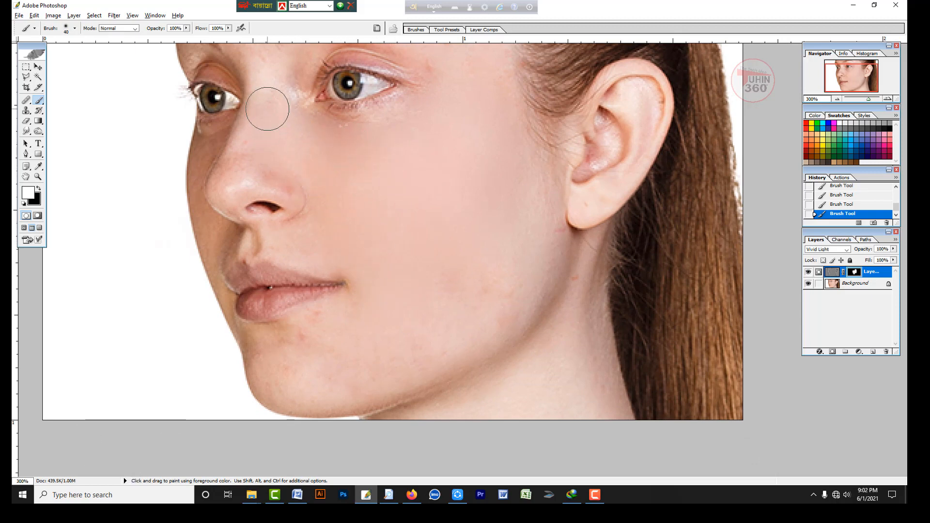
key("[")
key("[")
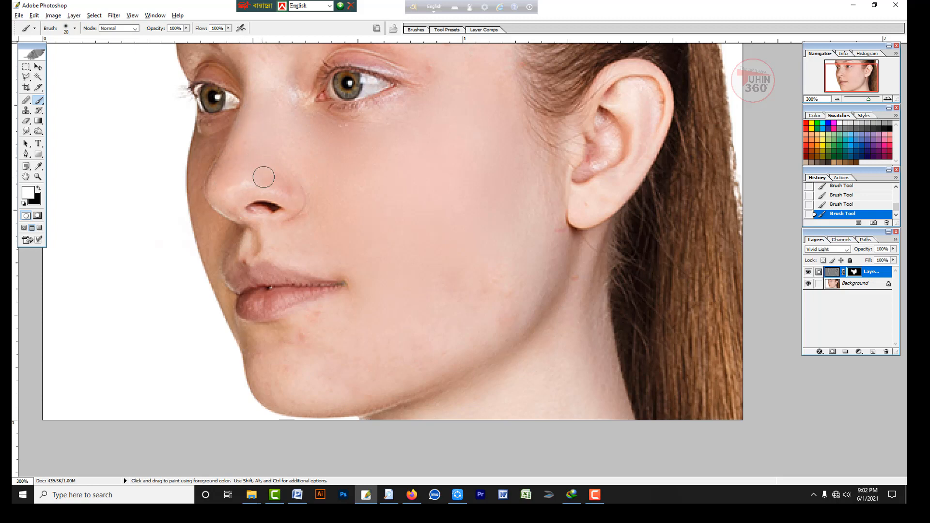
Set the brush to 30 px and paint black on the mask to restore detail at the corner of the mouth.
key("bracketright")
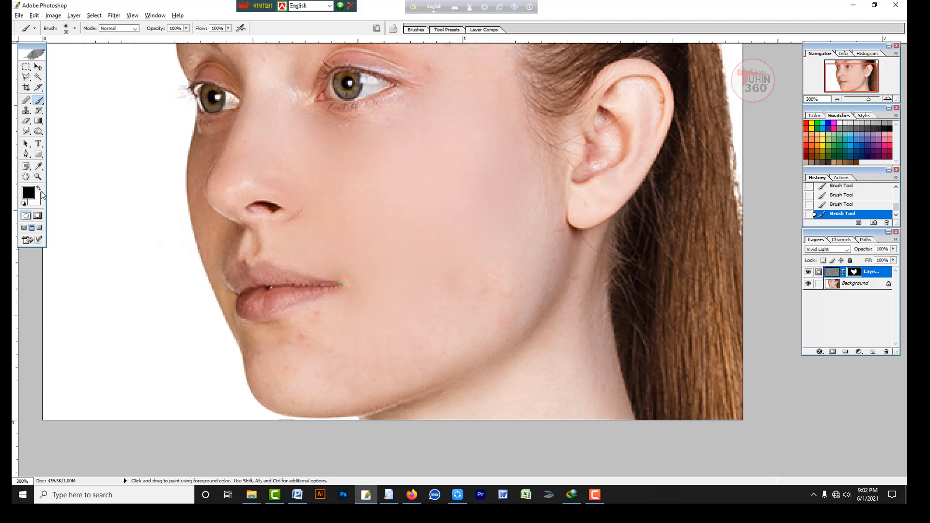
left_click_drag(350, 301, 359, 273)
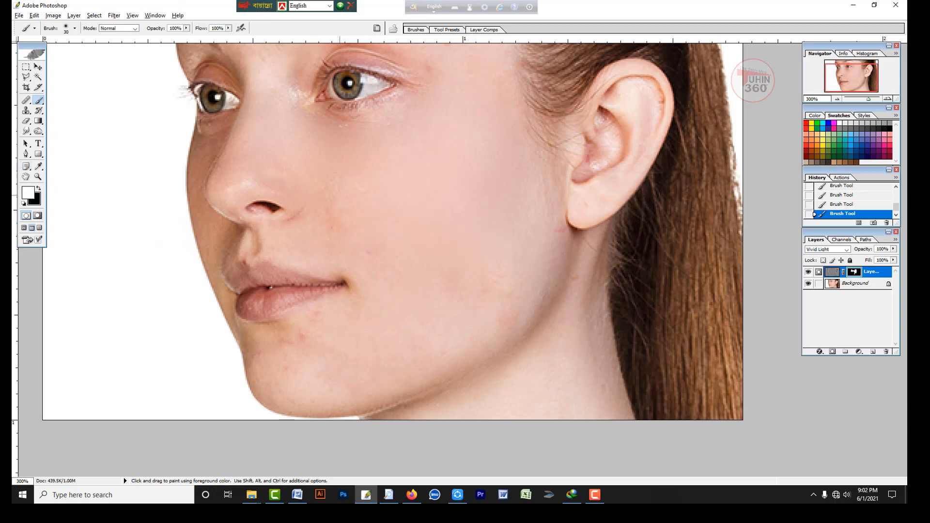
Set the brush to 20 px and paint white on the mask over the chin and below the lower lip, undoing and redoing strokes as needed.
key("bracketleft")
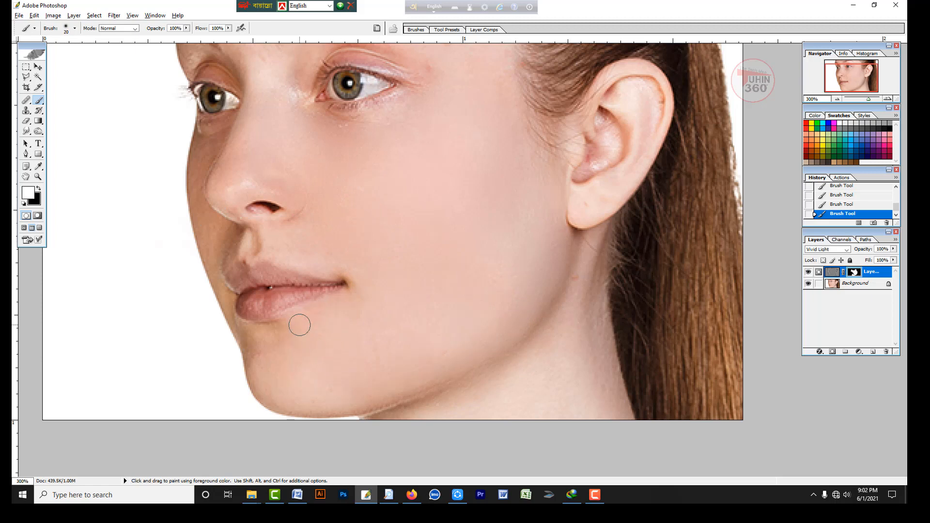
left_click_drag(244, 337, 326, 403)
key("ctrl+alt+z")
key("ctrl+alt+z")
mouse_move(278, 384)
left_mouse_down()
mouse_move(432, 366)
mouse_move(232, 347)
mouse_move(193, 149)
mouse_move(220, 259)
mouse_move(218, 293)
mouse_move(309, 318)
mouse_move(282, 247)
mouse_move(344, 249)
mouse_move(337, 286)
left_mouse_up()
Touch up the mask around the facial features, alternating black and white at varying brush sizes and ending with white at 40 px.
key("bracketright")
key("bracketright")
key("x")
key("bracketleft")
key("bracketleft")
key("bracketleft")
key("bracketleft")
key("x")
key("bracketright")
key("bracketright")
key("bracketright")
key("bracketright")
Extend the smoothing over the forehead, temple and neck on the mask, undo the last stroke and review the whole face at 200%.
scroll(349, 213, "up", 3)
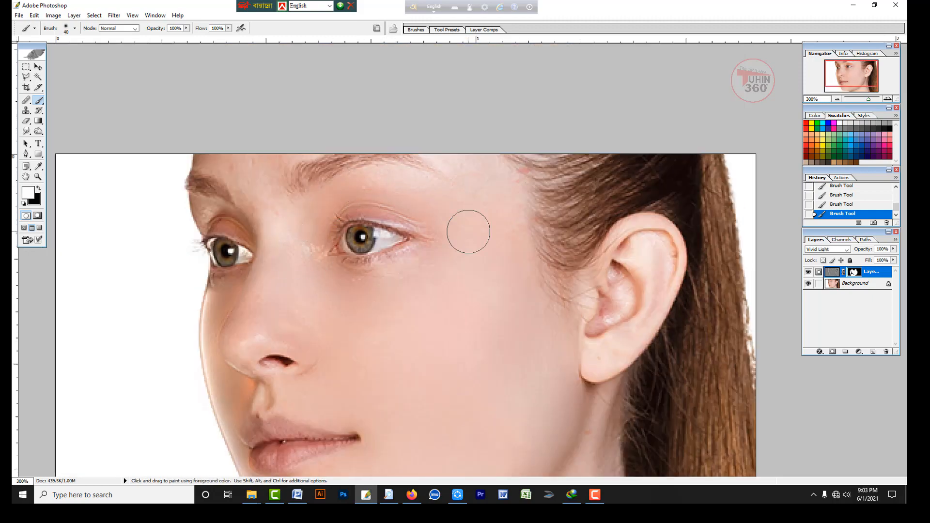
scroll(291, 204, "down", 5)
key("ctrl+alt+z")
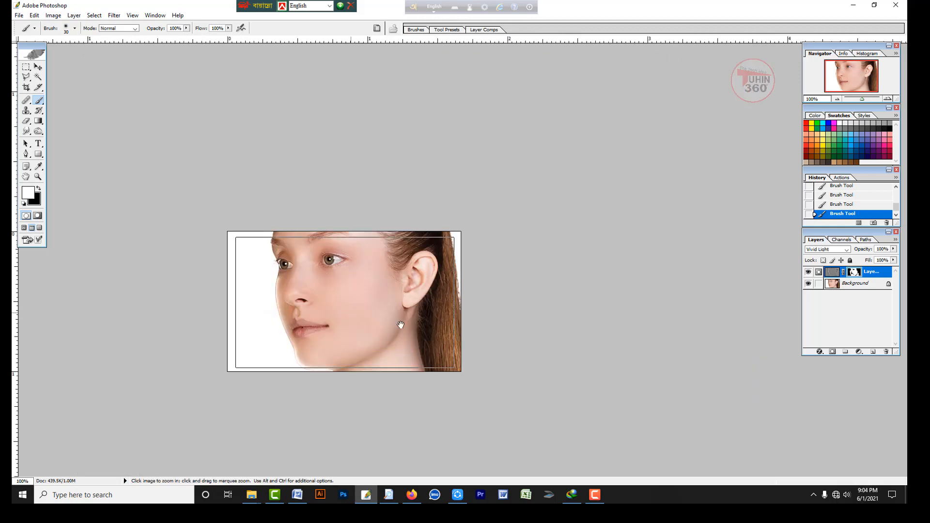
left_click(401, 322, "ctrl")
left_click_drag(408, 318, 413, 312)
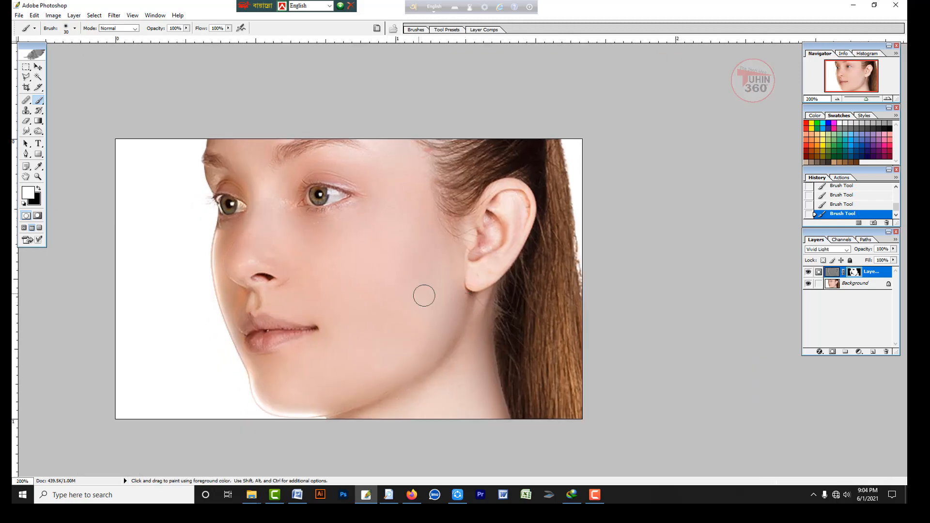